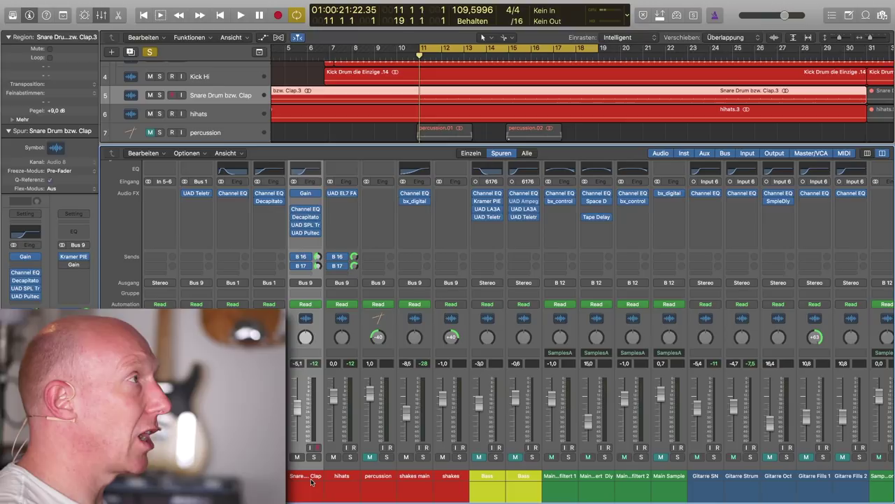
Play the loop briefly and insert a stereo Stereo Delay after Gain on the Snare Drum bzw. Clap channel.
key("space")
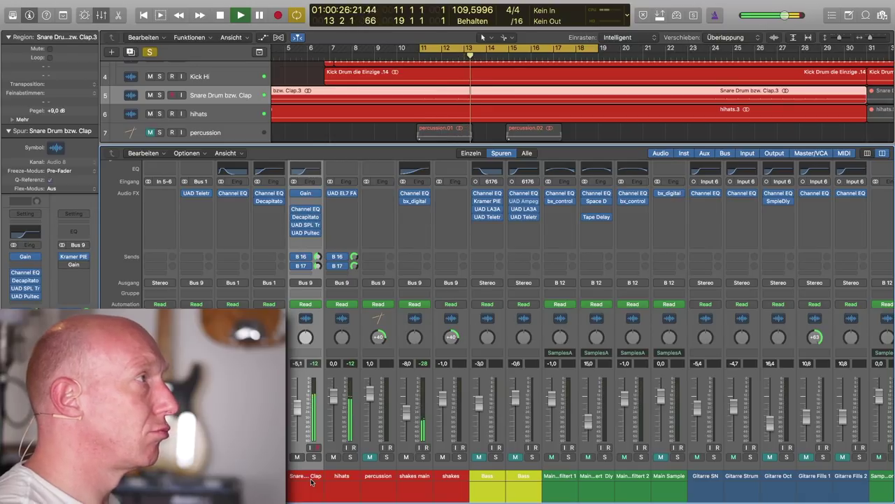
key("space")
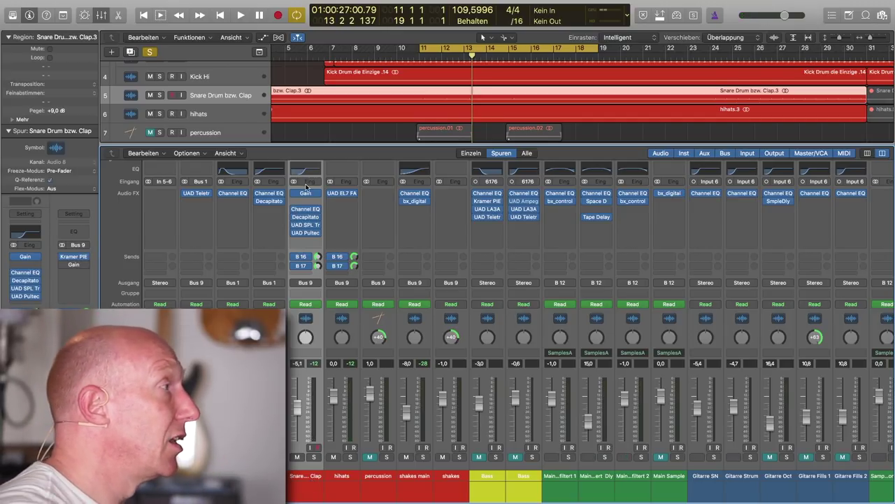
left_click(315, 203)
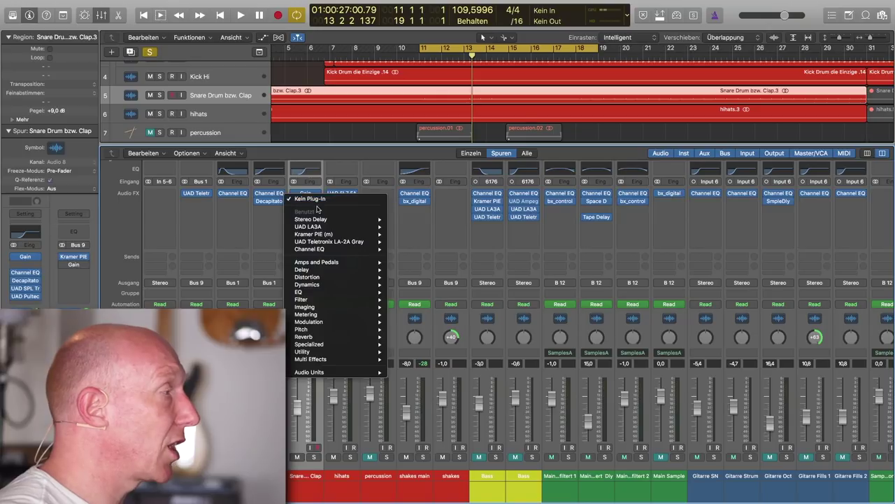
mouse_move(339, 371)
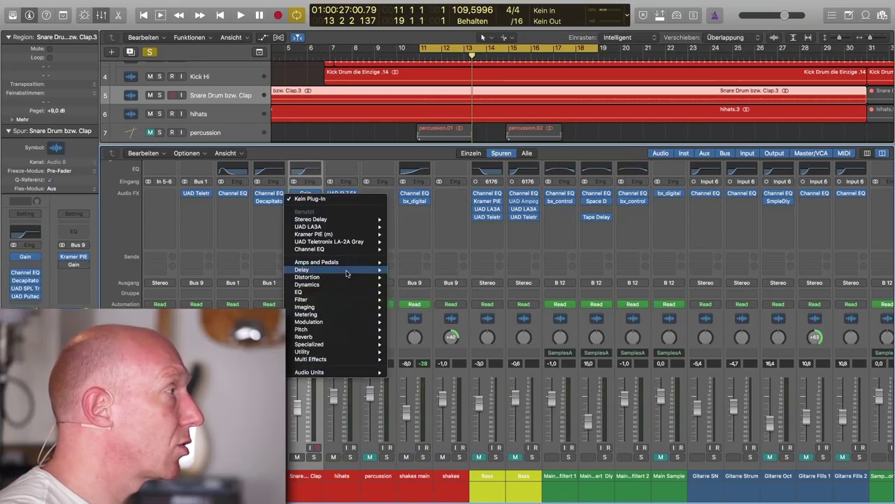
mouse_move(347, 271)
mouse_move(420, 292)
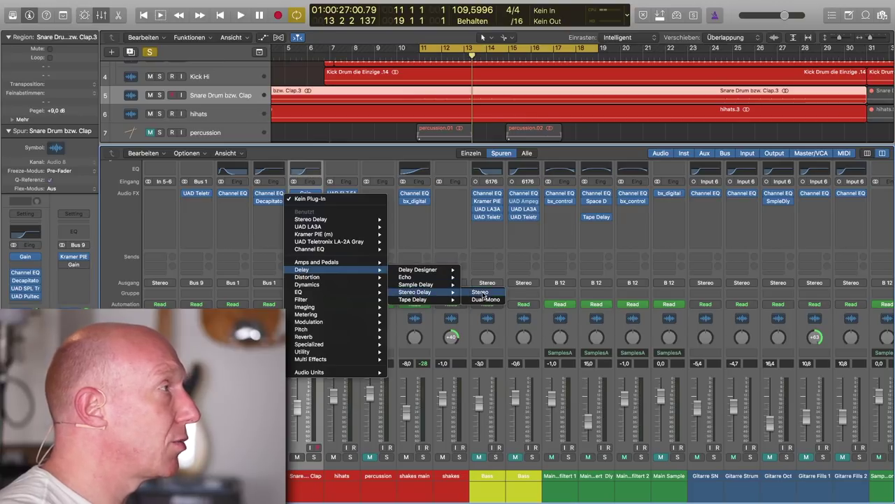
left_click(480, 292)
left_click_drag(206, 8, 615, 163)
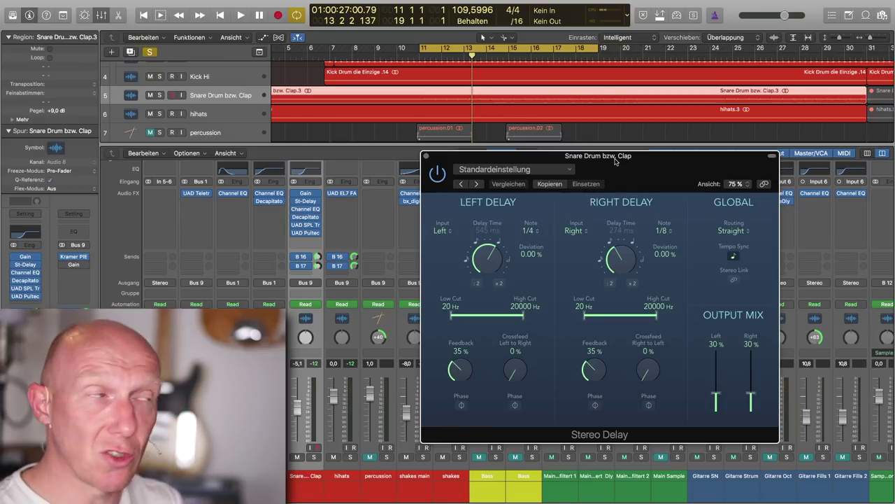
left_click_drag(615, 161, 564, 146)
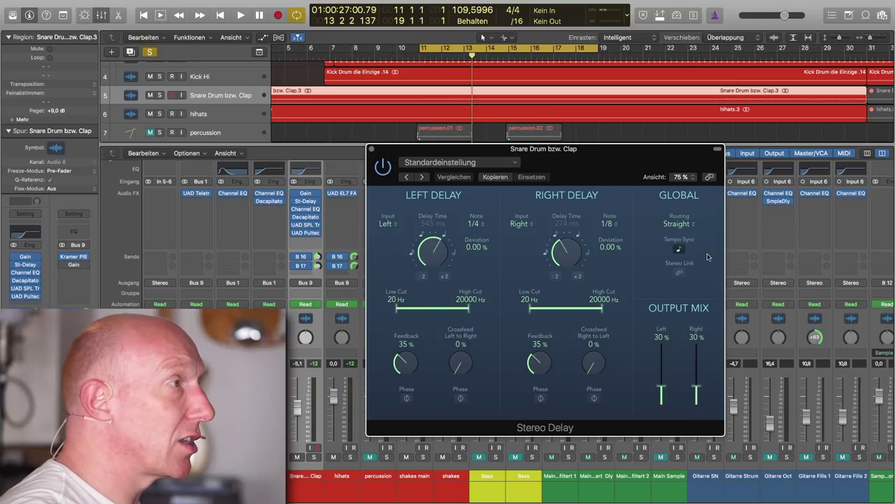
Set the Output Mix to 0 % left and 100 % right, and both Feedback values to 0 % with Tempo Sync off.
left_click(600, 185)
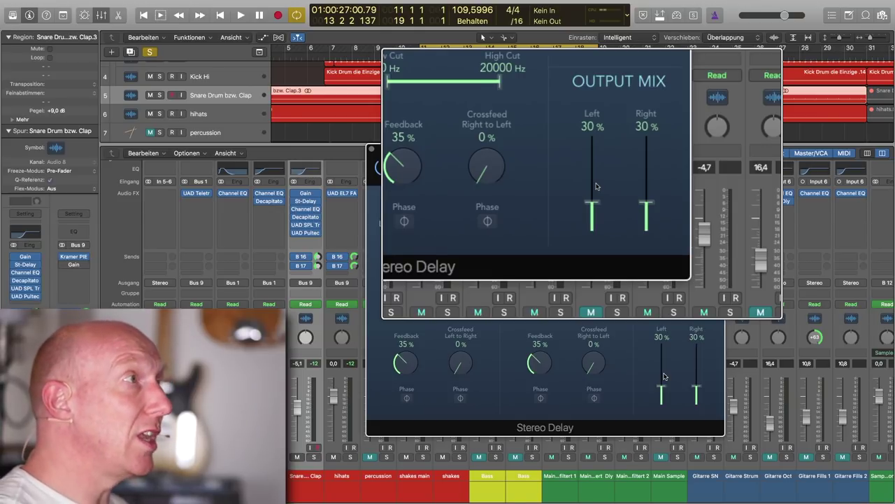
left_click_drag(661, 387, 661, 404)
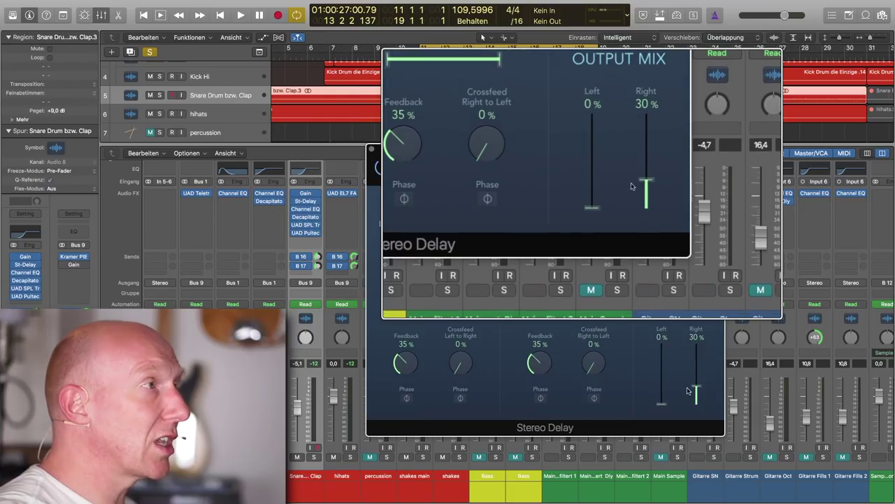
left_click_drag(698, 388, 698, 346)
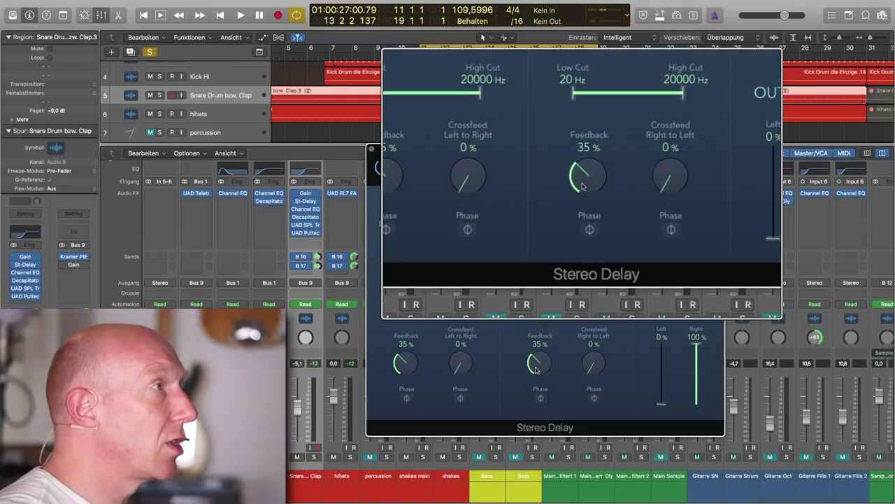
left_click_drag(536, 369, 551, 452)
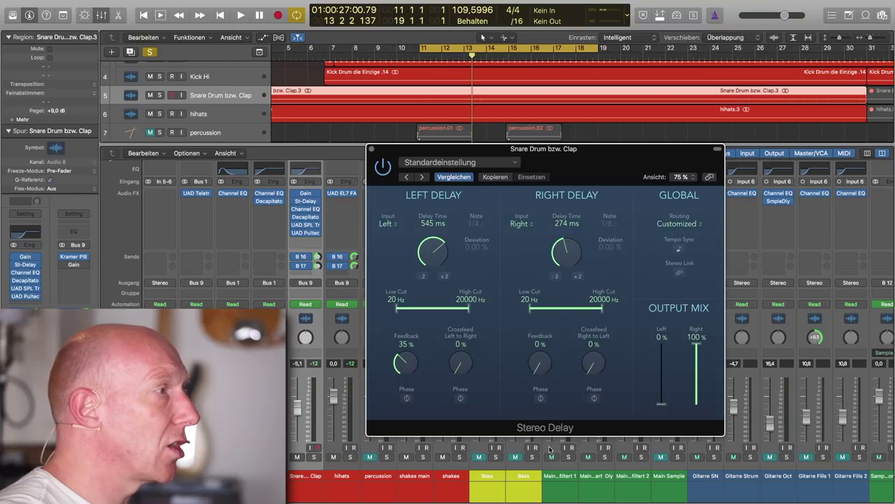
left_click_drag(405, 362, 419, 411)
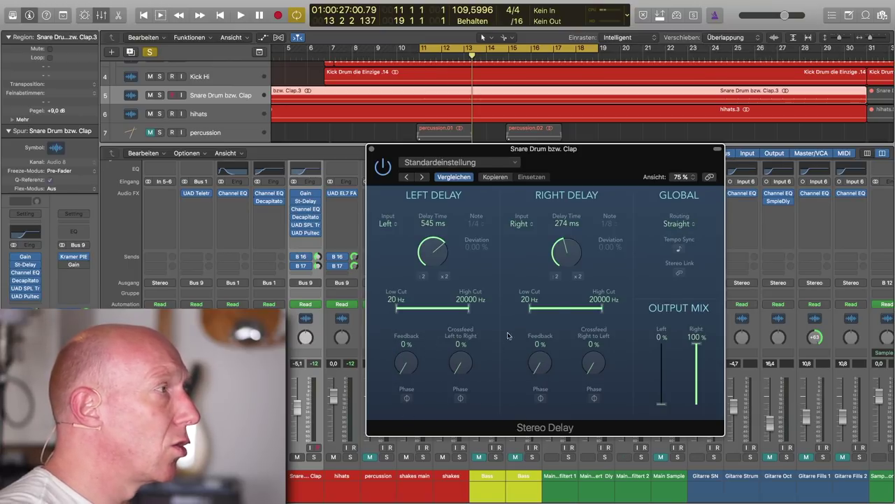
Set the Stereo Delay's delay times to 5 ms for the left side and 12 ms for the right side.
left_click_drag(431, 249, 459, 445)
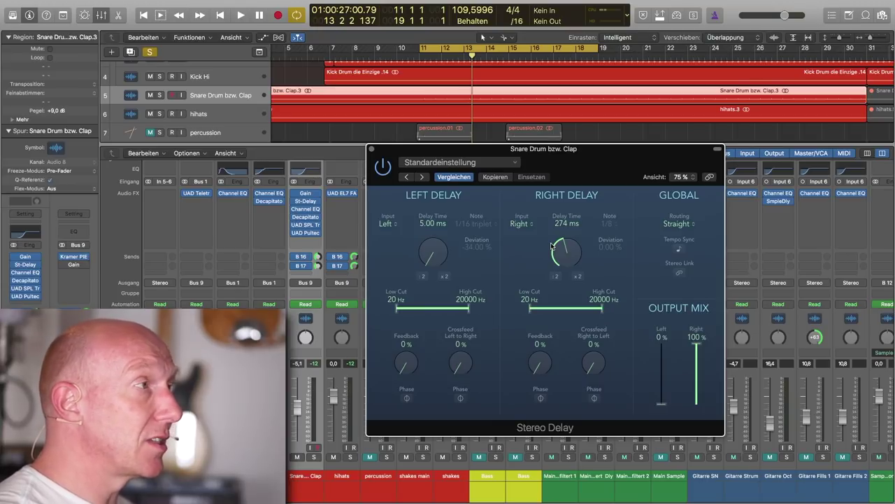
double_click(564, 223)
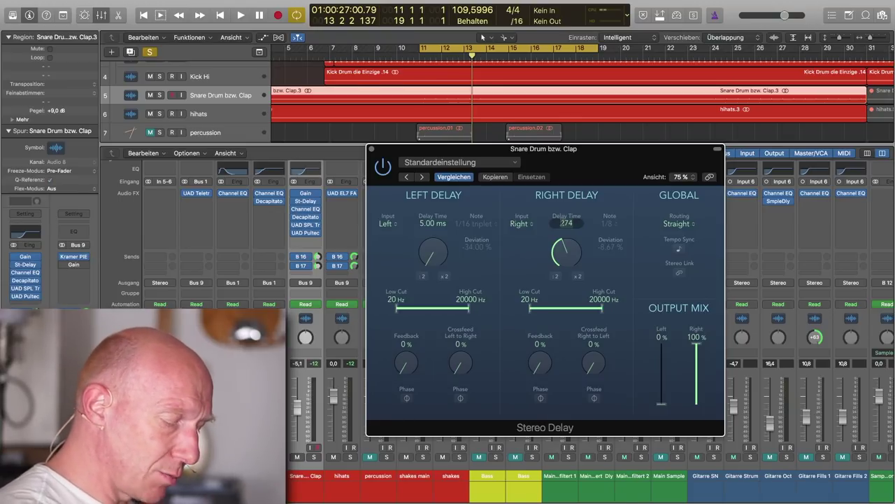
type("12")
key("Return")
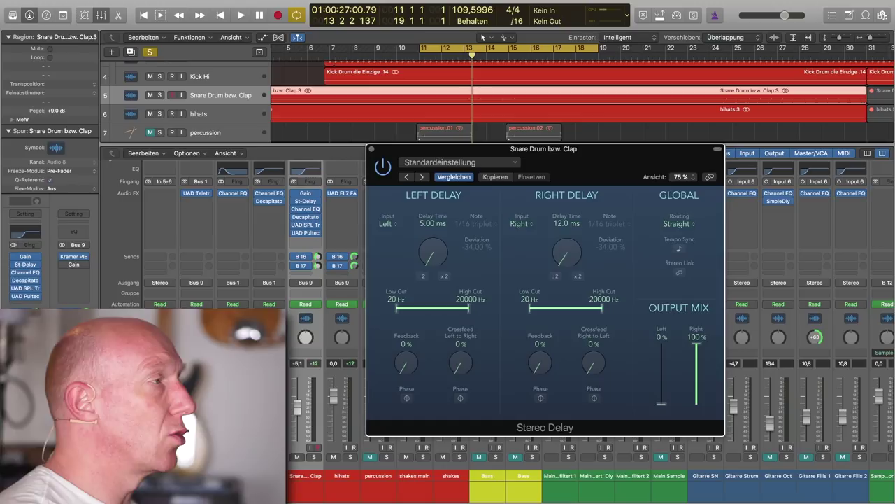
Play the loop and compare the snare with the Stereo Delay bypassed and active.
left_click(383, 167)
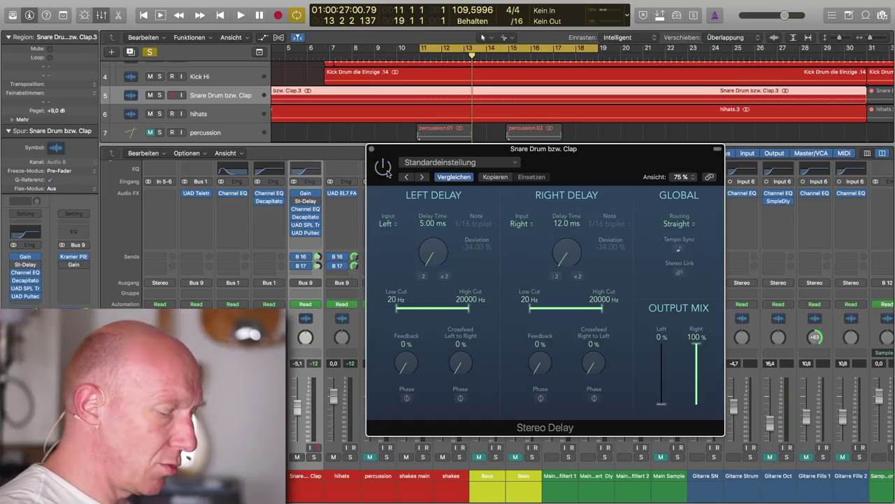
key("space")
key("space")
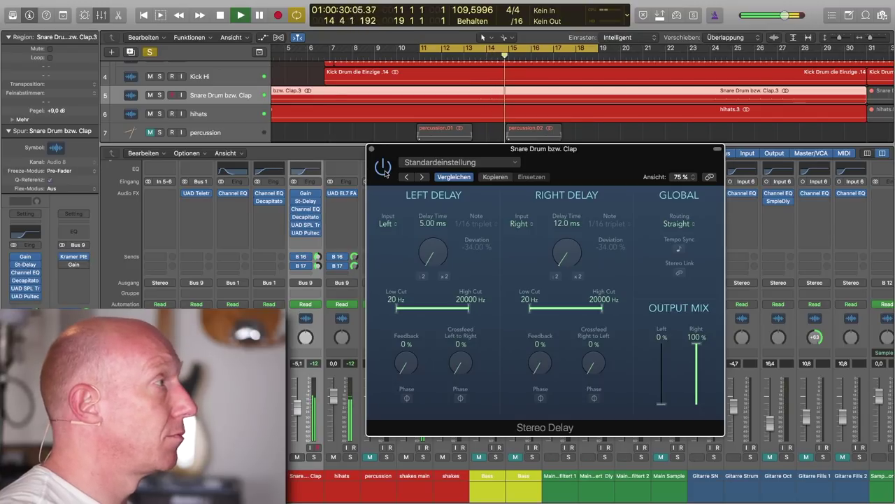
key("space")
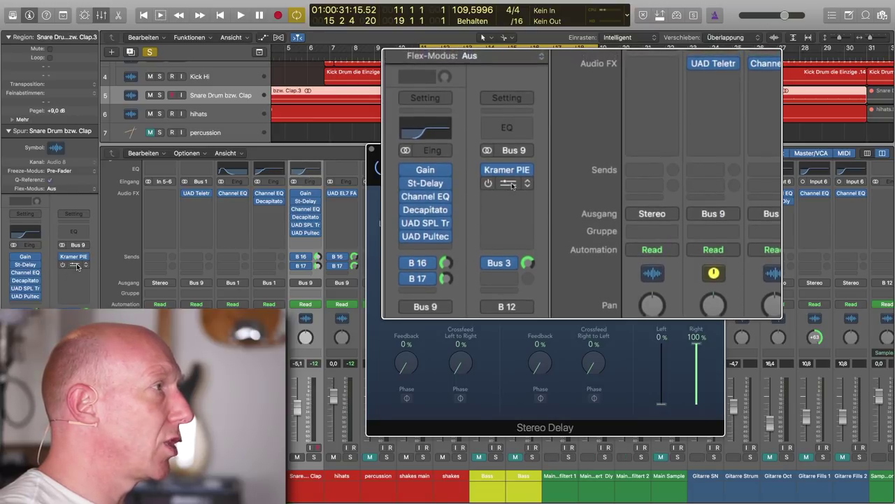
Check that Mono is on in the drum bus's Gain plug-in, close its window and activate the plug-in.
left_click(78, 266)
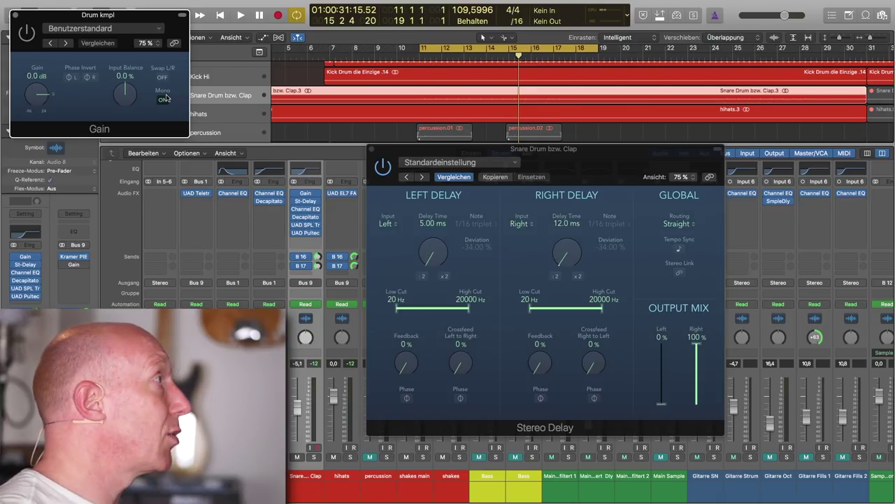
left_click_drag(61, 18, 306, 54)
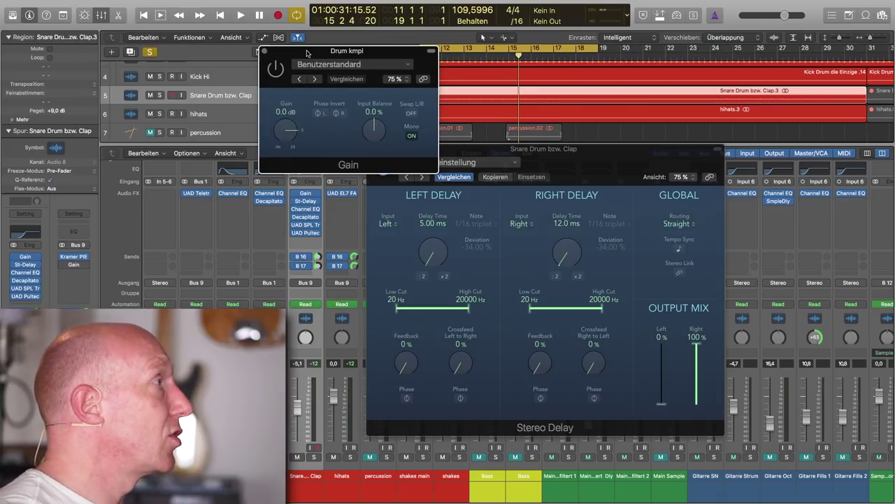
left_click(265, 52)
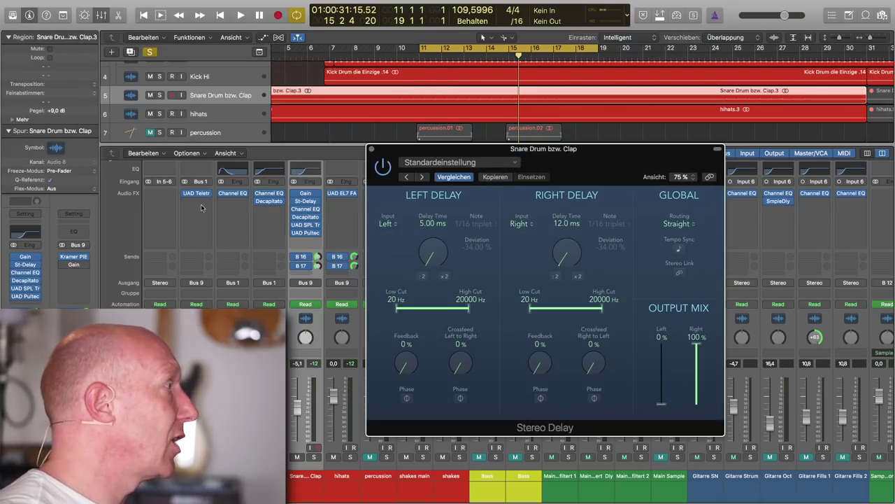
left_click(63, 265)
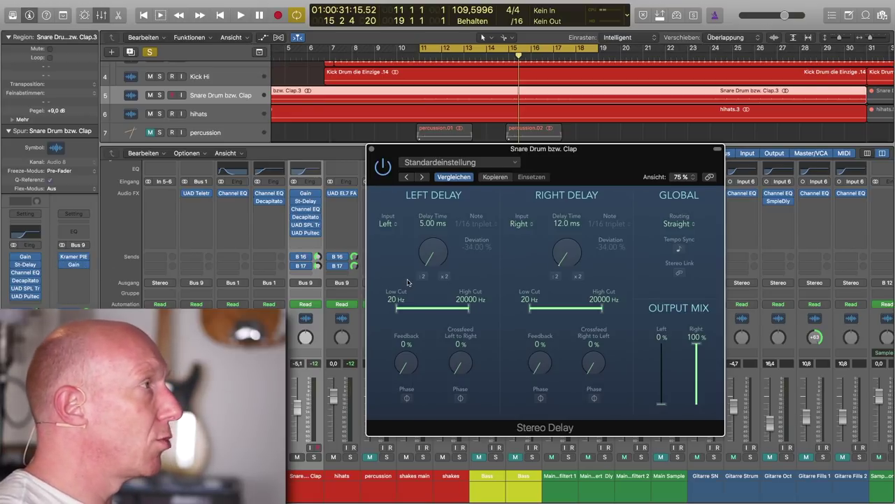
Play the loop in mono and compare the snare with and without the Stereo Delay to check mono compatibility.
key("space")
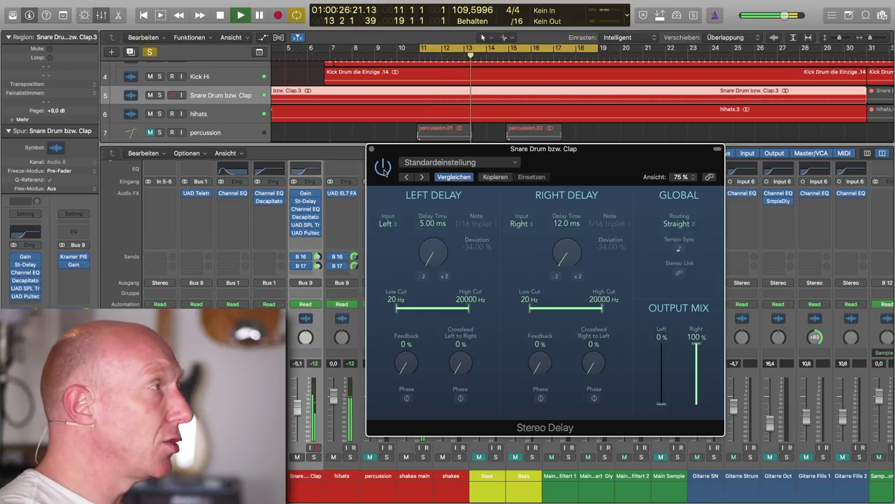
left_click(384, 168)
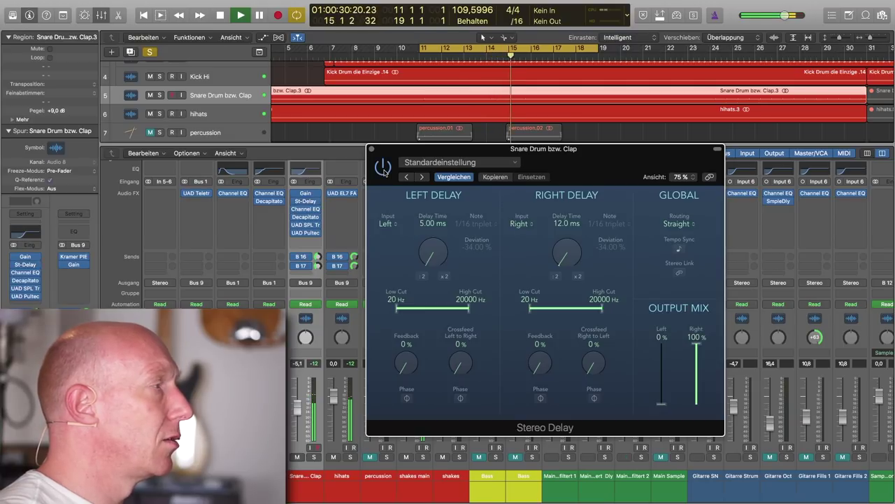
key("space")
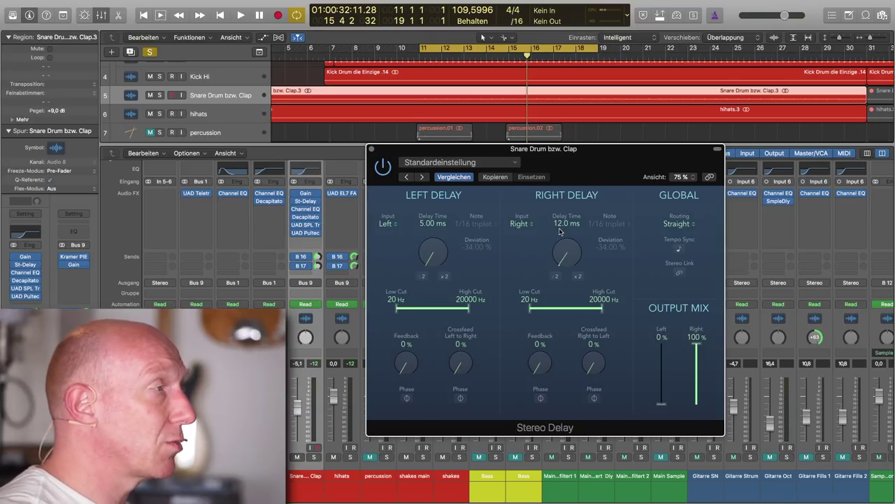
Audition longer right delay times of 14, 16, 18 and 20 ms while the loop plays in mono.
key("space")
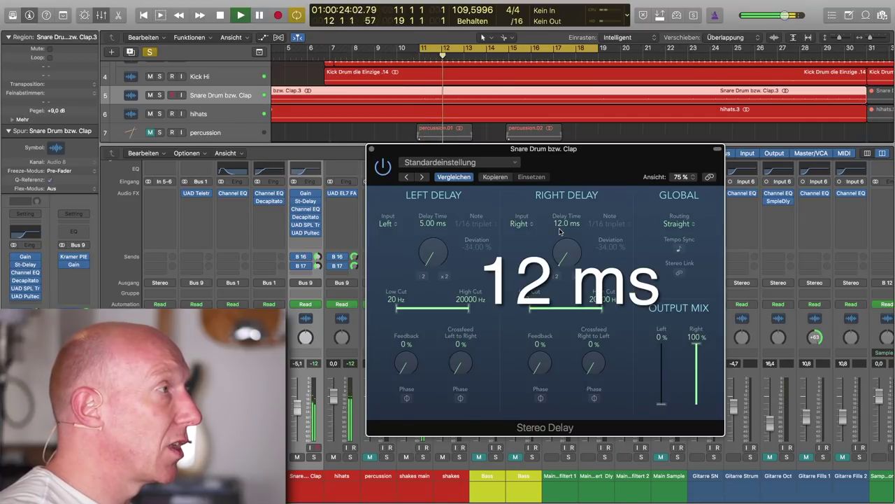
left_click_drag(561, 228, 561, 218)
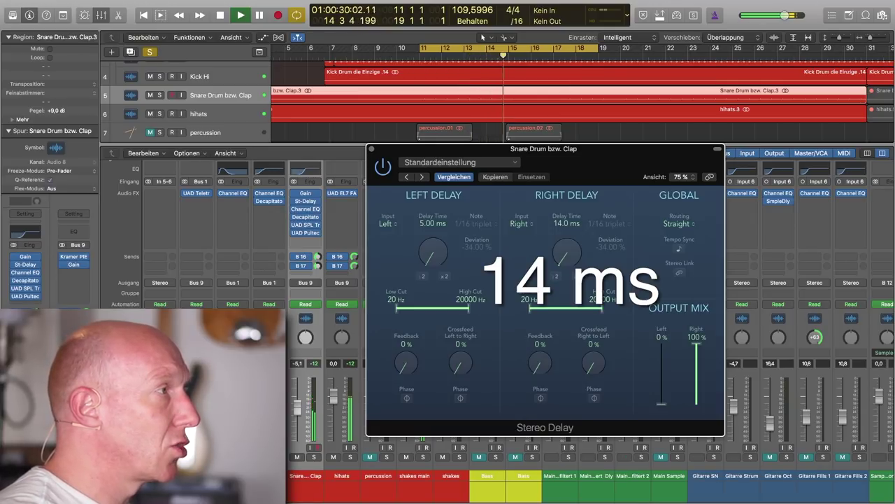
double_click(562, 225)
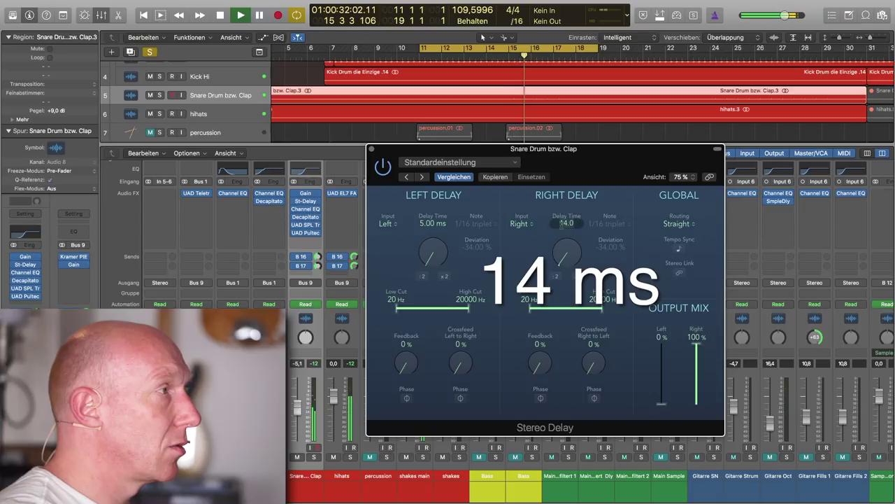
type("16")
key("Return")
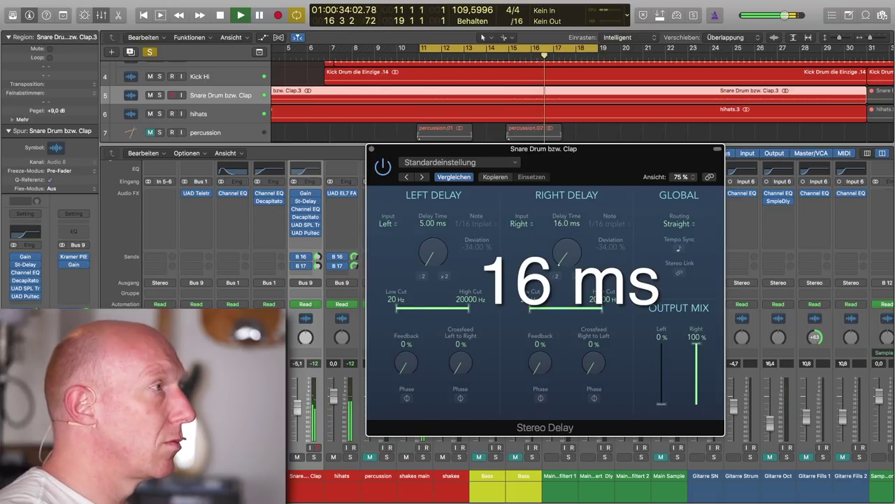
double_click(567, 224)
type("18")
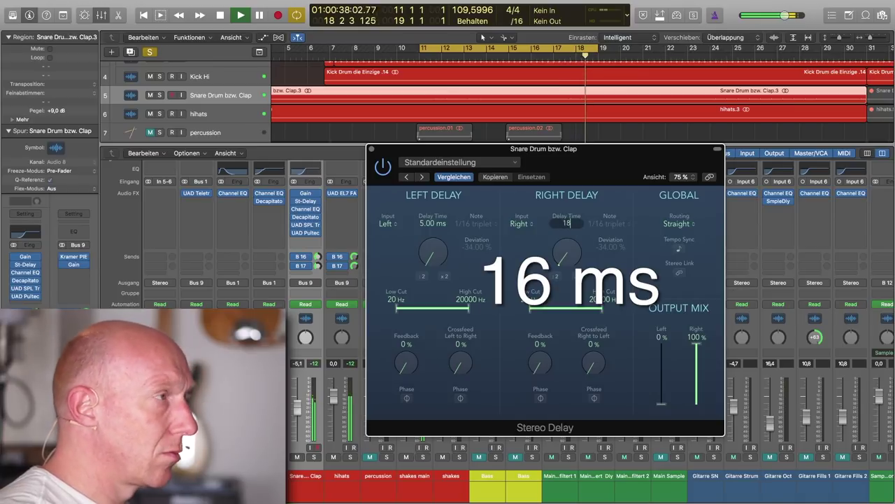
key("Return")
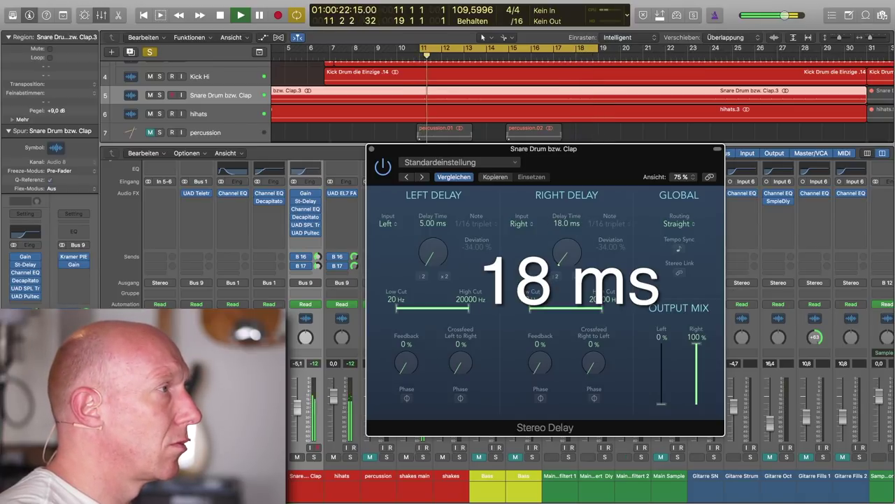
double_click(567, 224)
type("20")
key("Return")
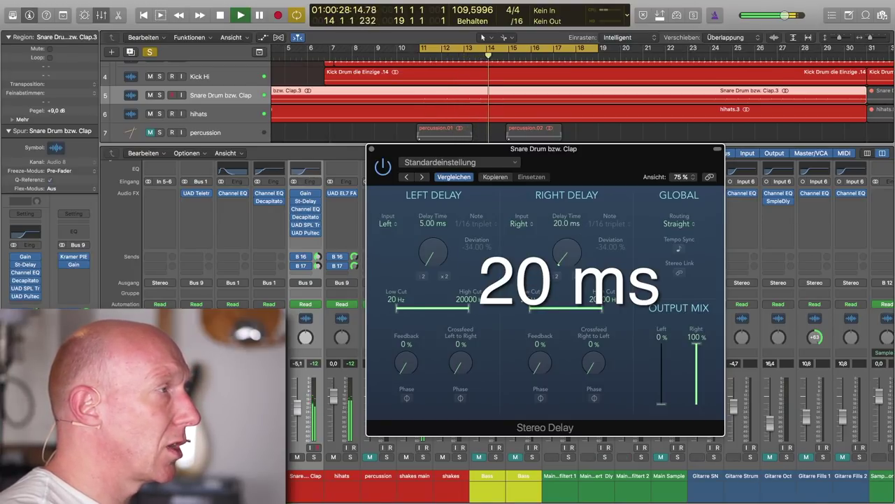
Try right delay times of 10 ms and 8 ms during playback, and set the right delay time to 12 ms.
double_click(563, 224)
type("10")
key("Return")
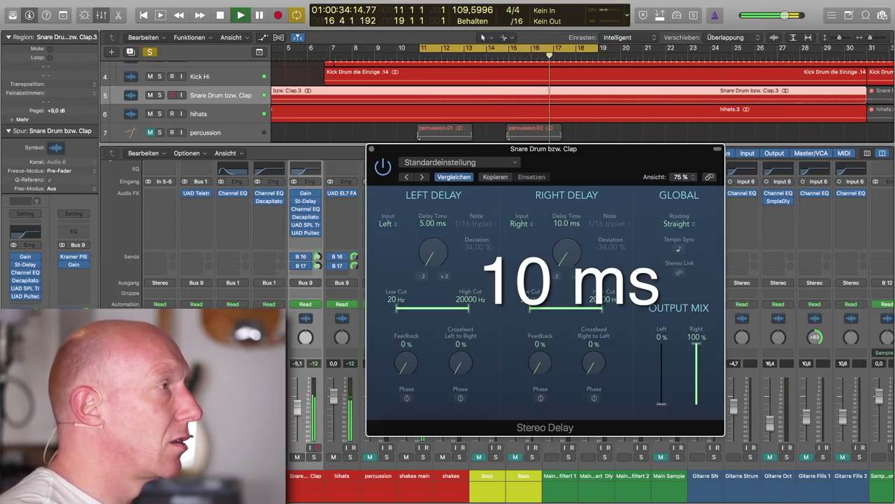
double_click(563, 225)
type("8")
key("Return")
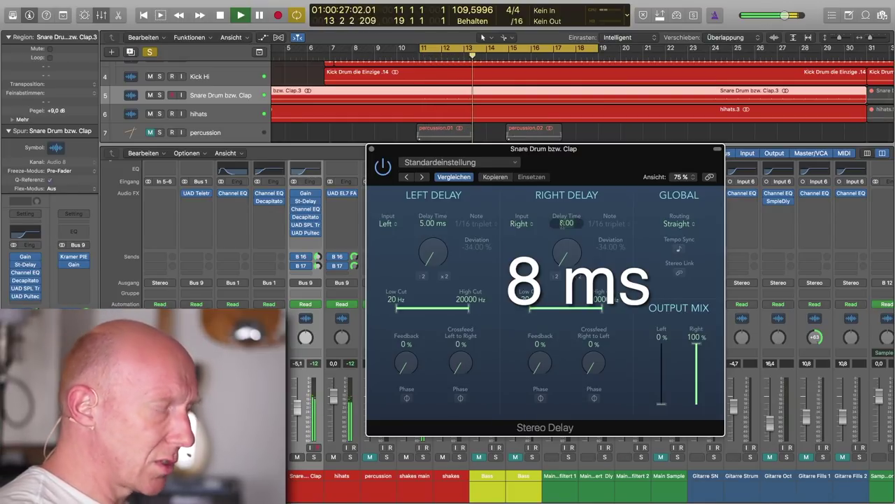
left_click_drag(567, 222, 566, 214)
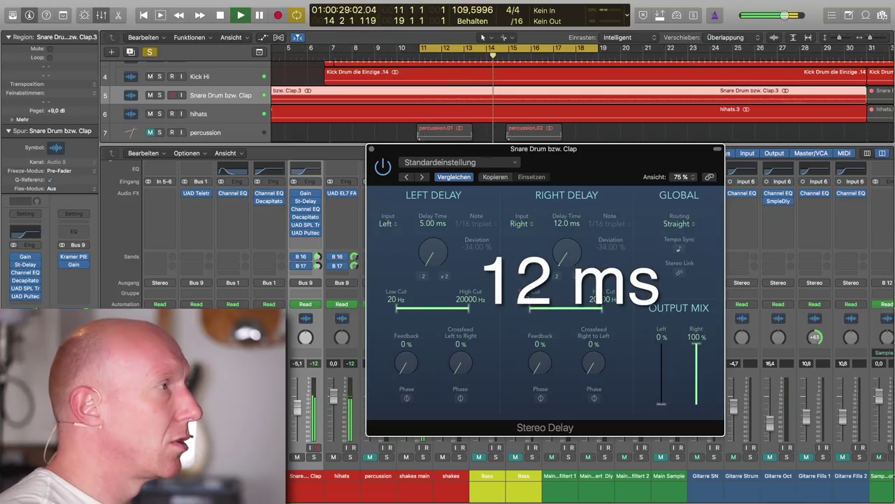
Set the right delay time of the snare's Stereo Delay to 14 ms and audition the loop with it.
double_click(561, 226)
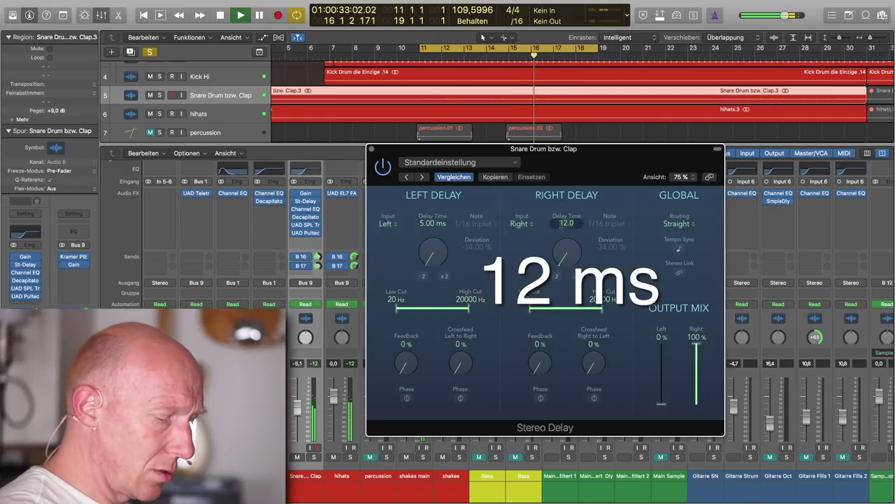
type("14")
key("Return")
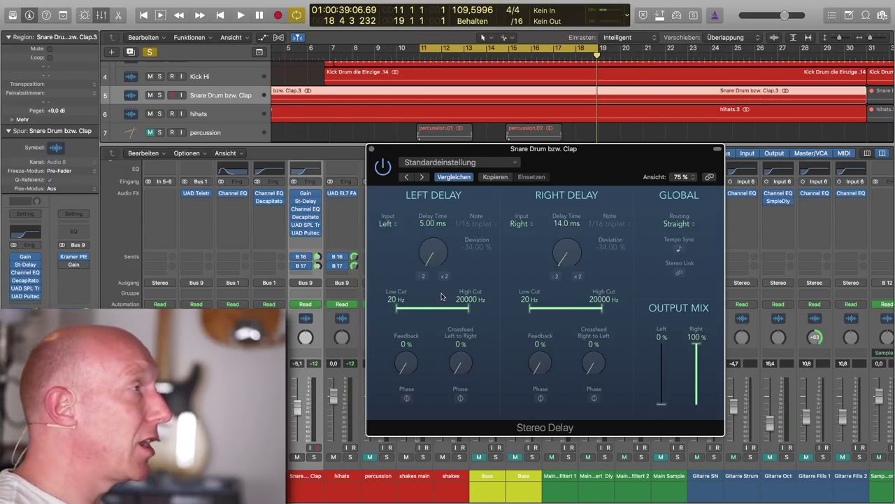
key("space")
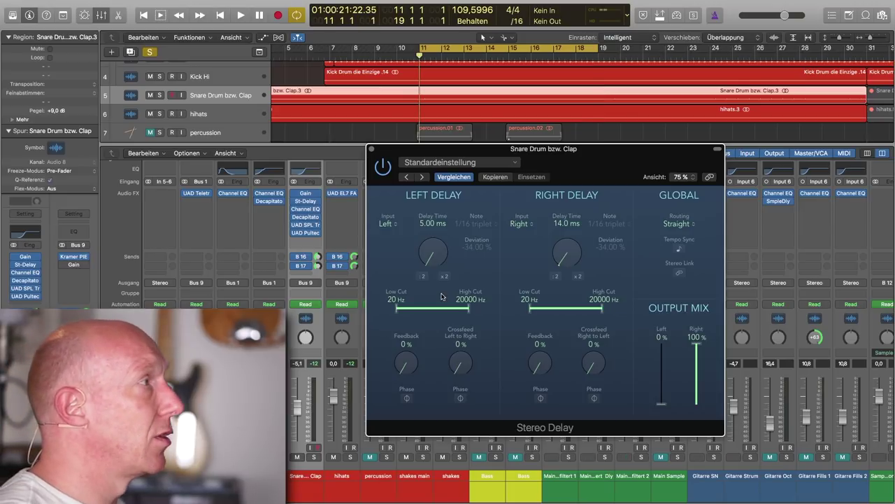
key("space")
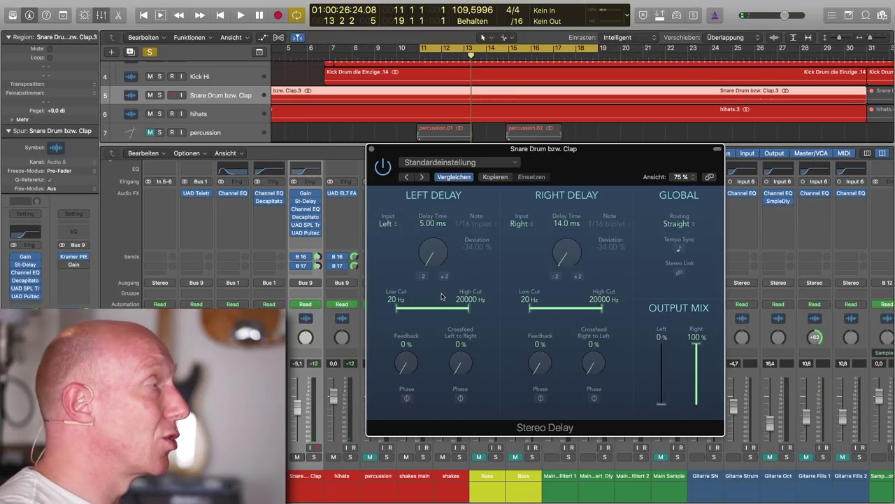
left_click(371, 151)
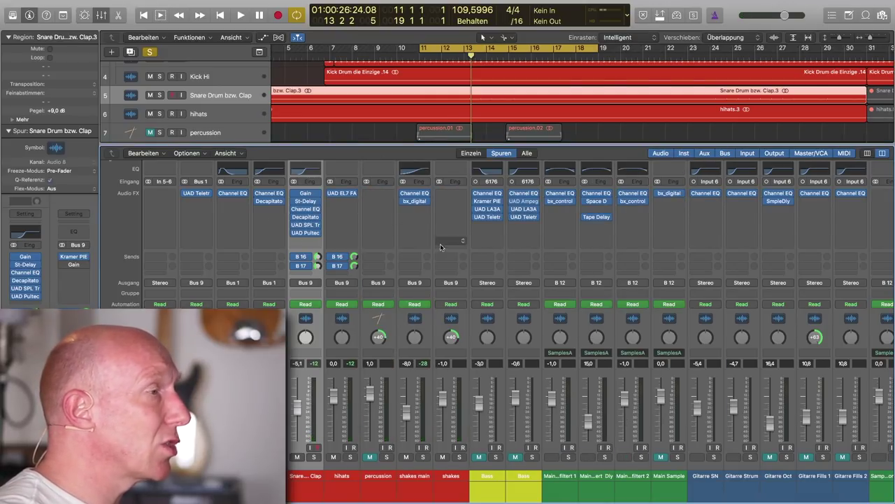
Clear the current solos, solo the Gitarre SN and Gitarre Strum tracks, and play the loop.
scroll(438, 244, "right", 5)
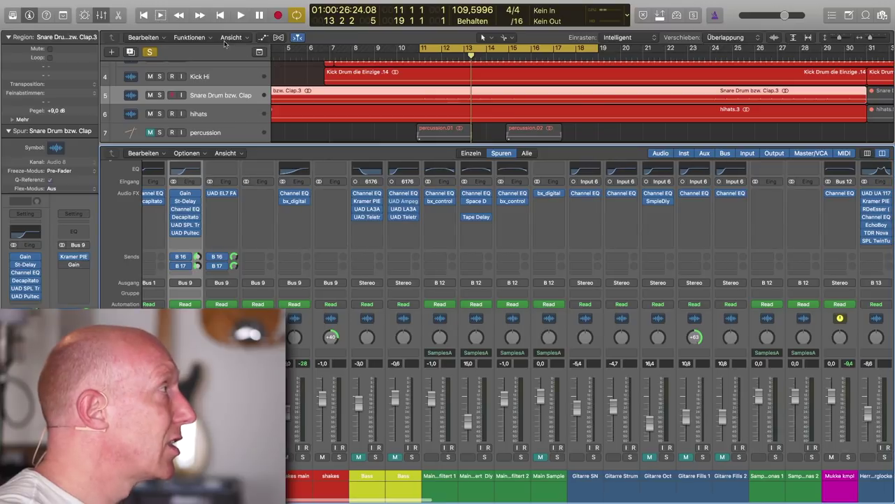
left_click(149, 53)
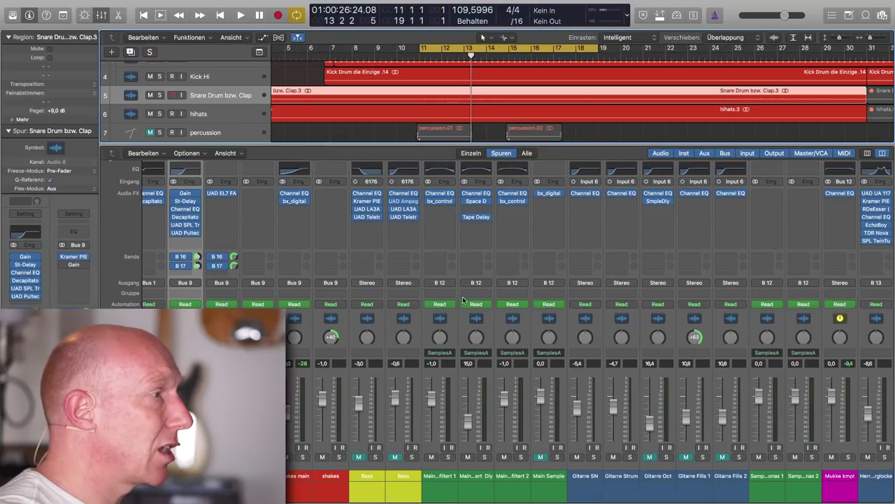
left_click(594, 456)
key("space")
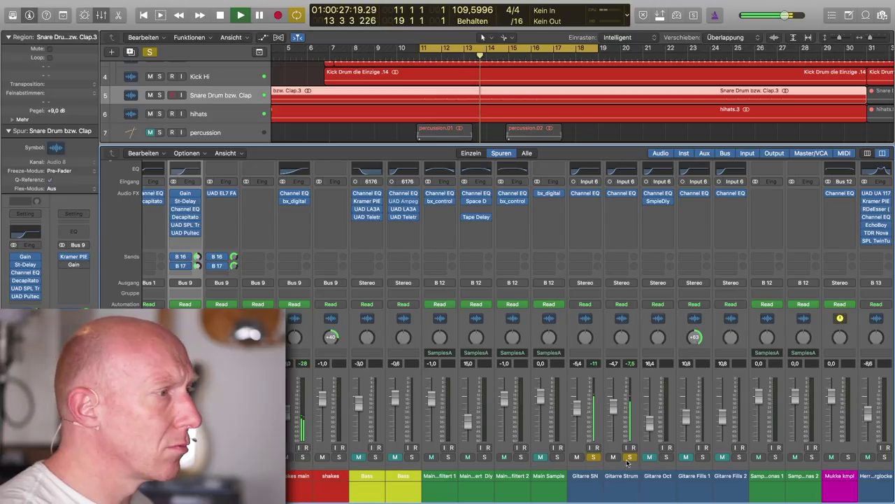
key("space")
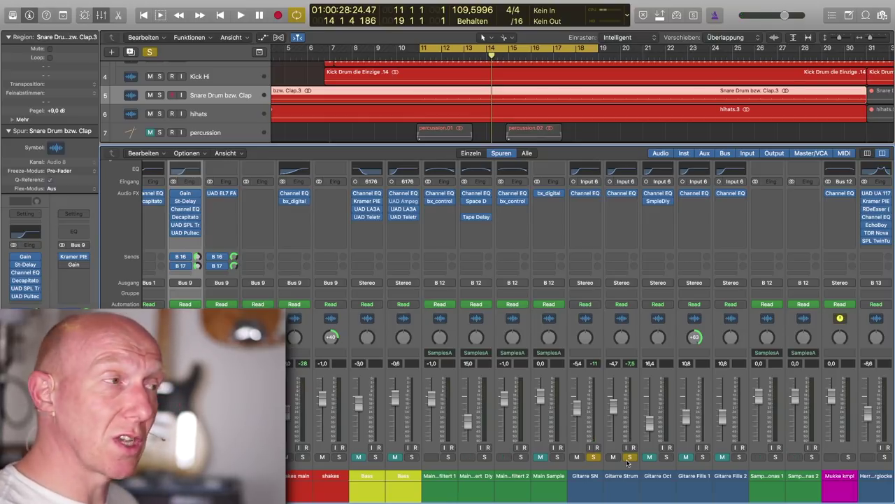
left_click(629, 458)
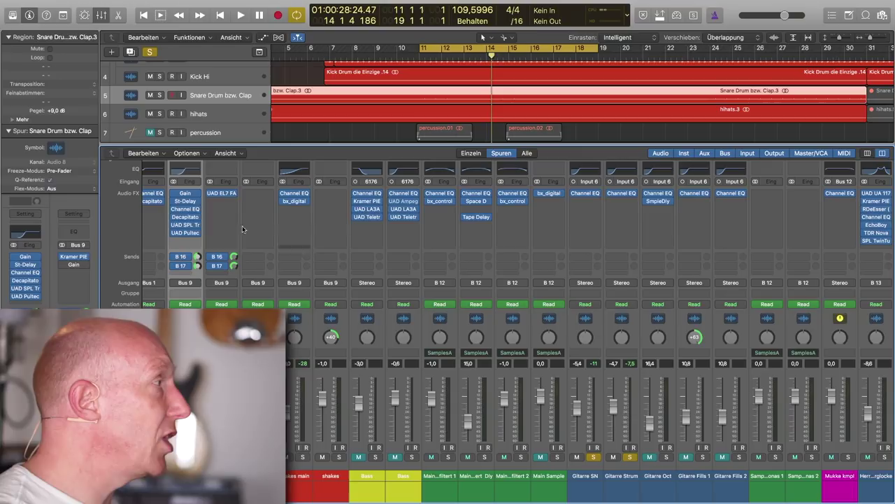
Copy the snare's Stereo Delay to the Gitarre SN channel, leaving a free slot above it, and open the copy's settings.
mouse_move(184, 202)
left_click_drag(183, 202, 587, 211)
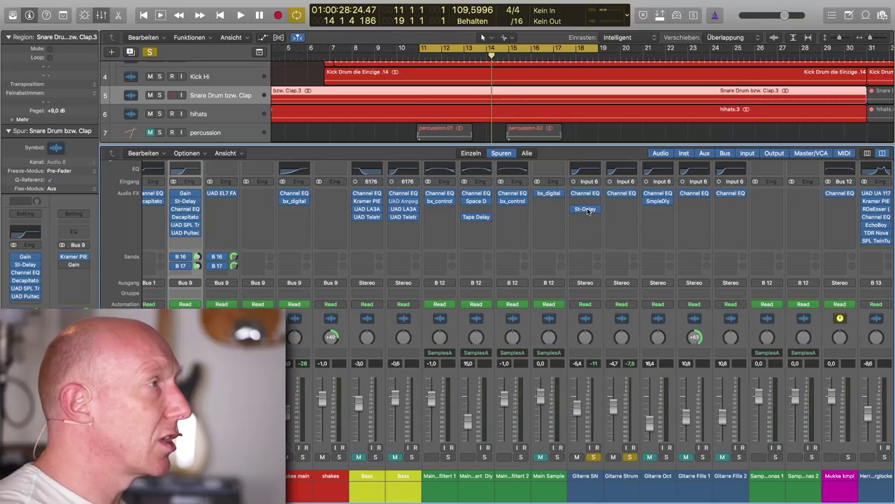
left_click(586, 211)
left_click_drag(236, 22, 614, 78)
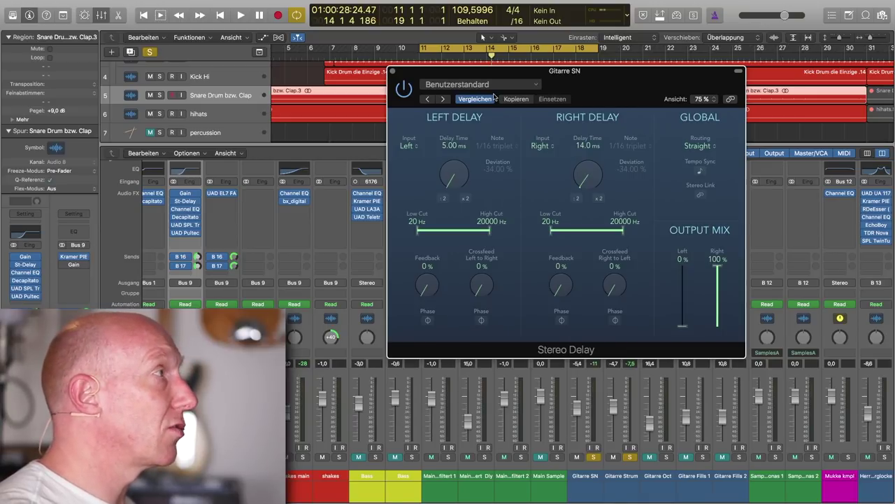
Play the soloed guitars and compare the sound with the Gitarre SN Stereo Delay bypassed and active.
left_click(401, 94)
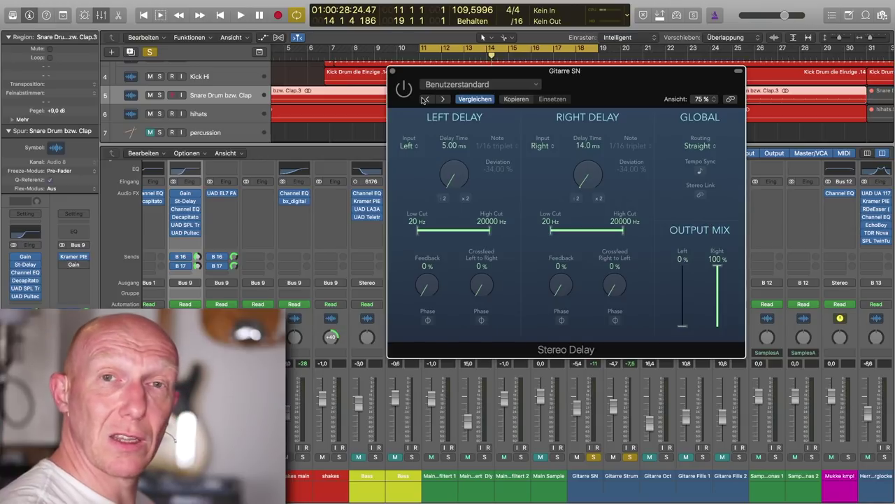
key("space")
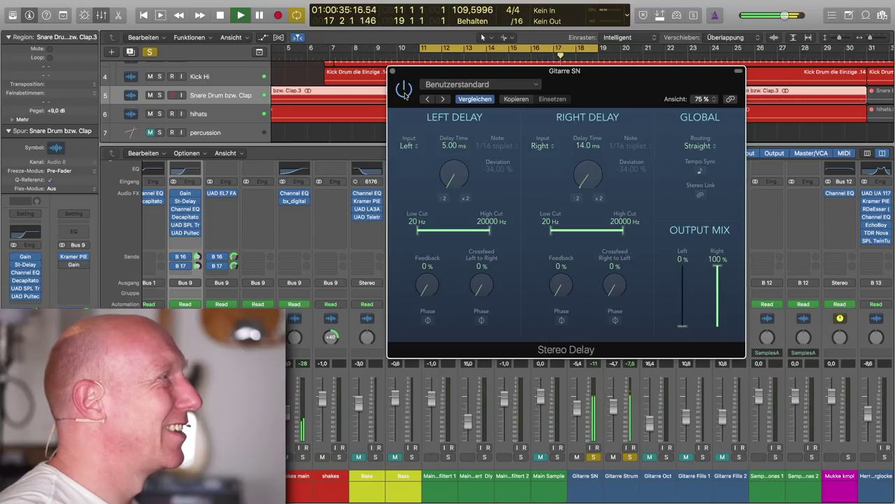
key("space")
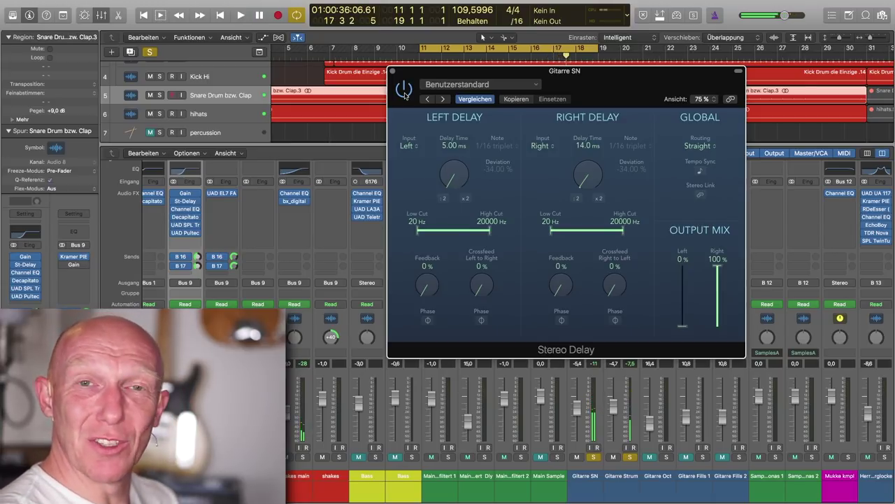